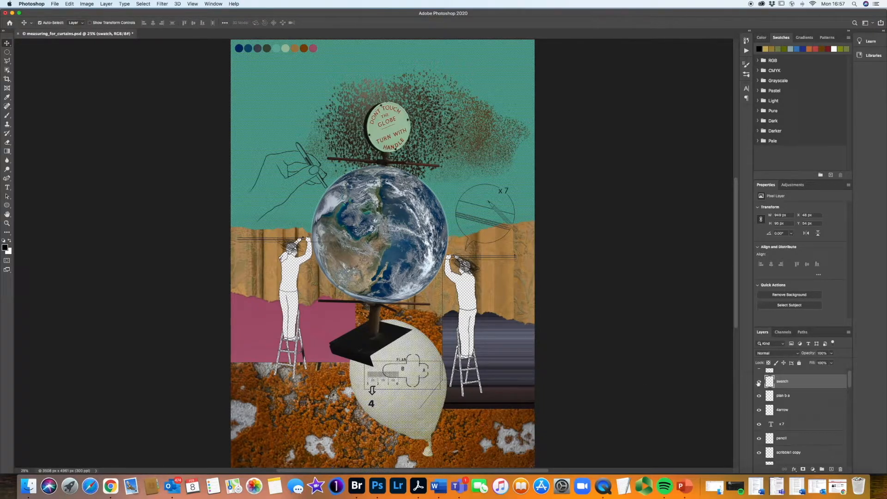
Toggle the visibility of the "swatch" layer and leave it hidden
click(758, 382)
click(758, 383)
click(758, 383)
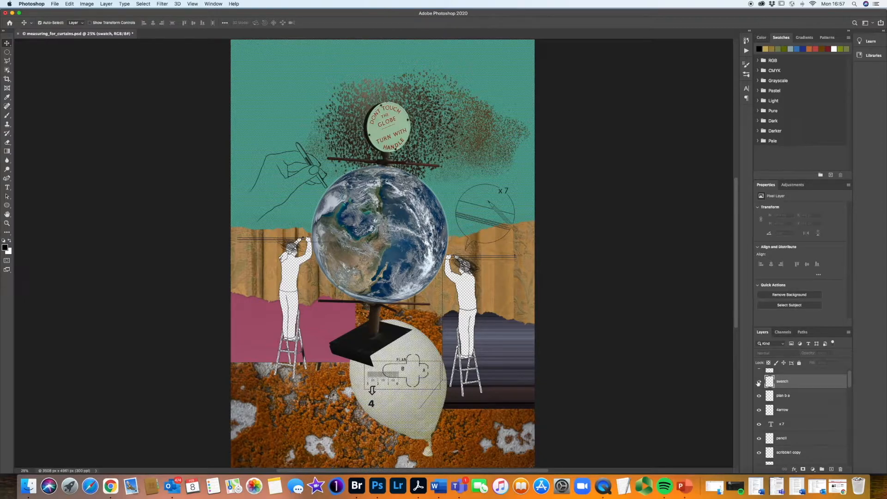
click(758, 383)
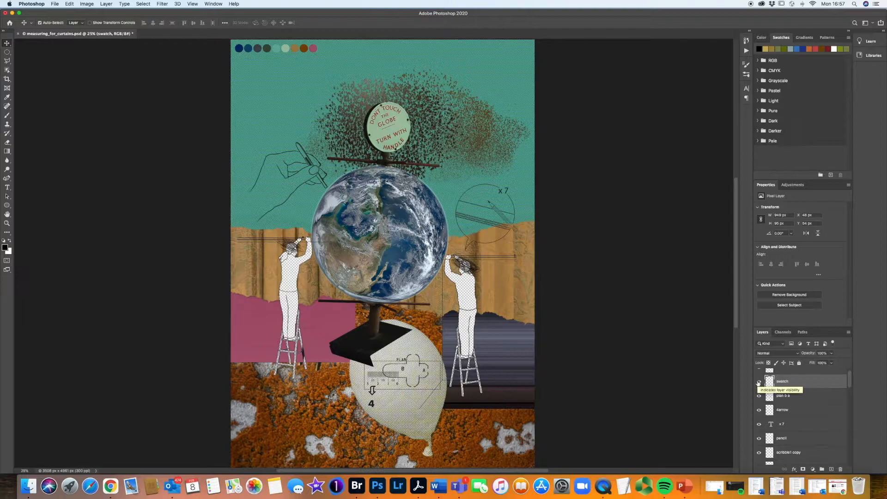
click(758, 382)
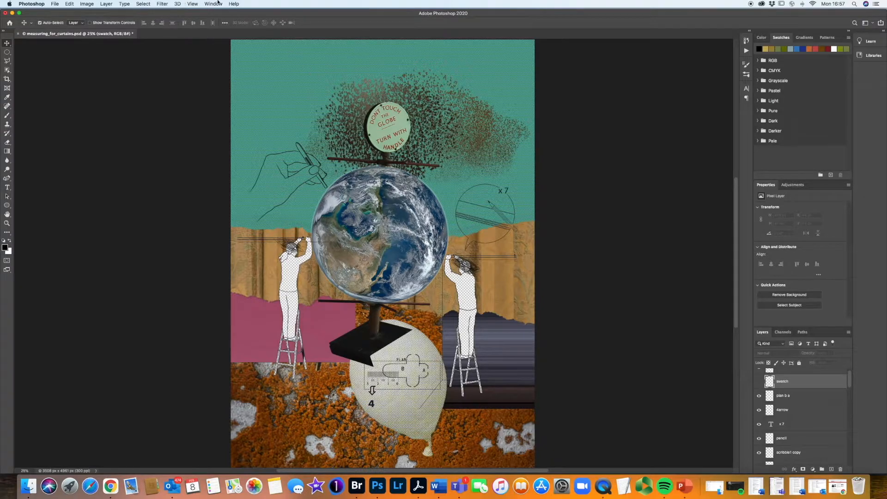
Sample the pink of the torn panel with the Eyedropper and save it as a new swatch named Swatch 1
click(213, 4)
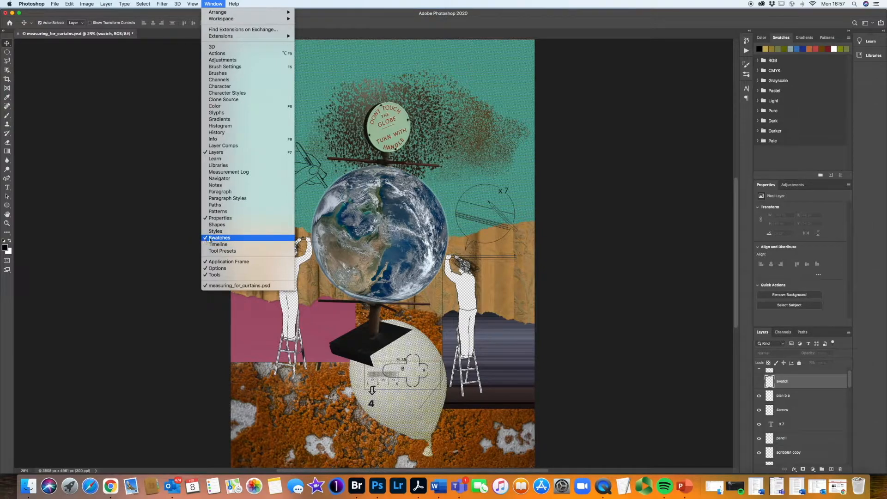
click(784, 41)
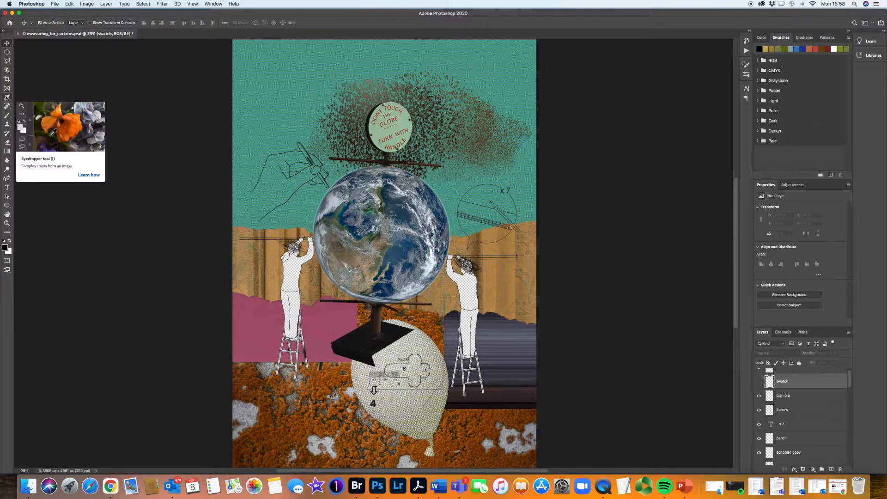
click(7, 98)
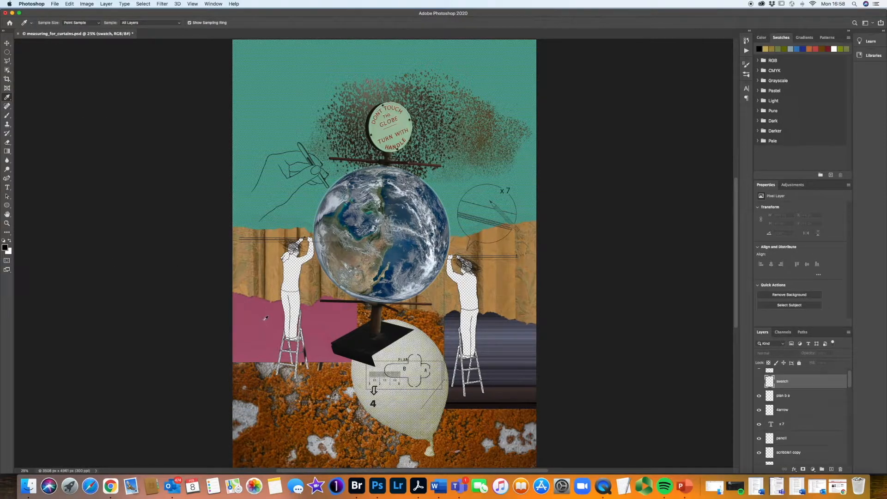
scroll(264, 318, right, 2)
scroll(252, 317, left, 4)
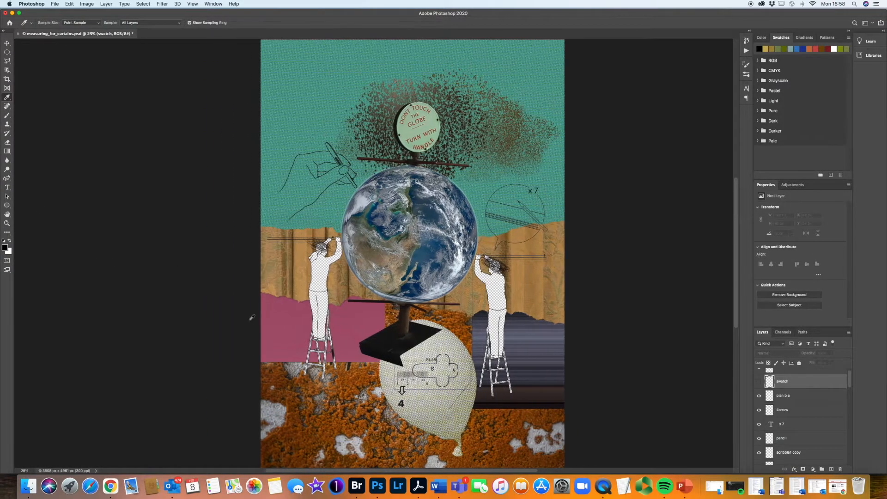
click(288, 317)
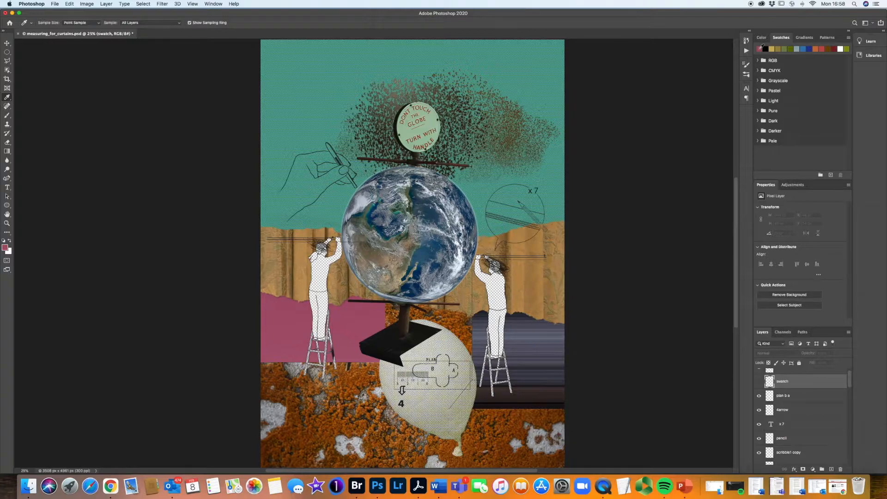
scroll(830, 176, right, 1)
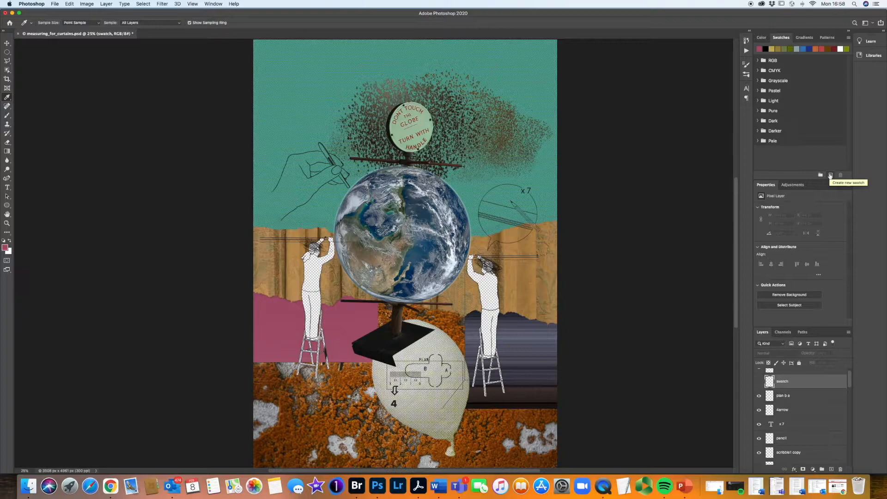
click(830, 176)
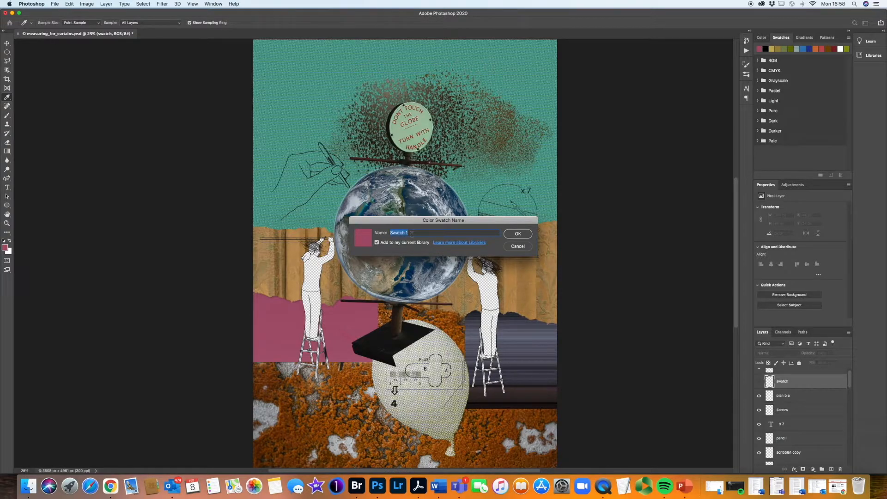
click(519, 233)
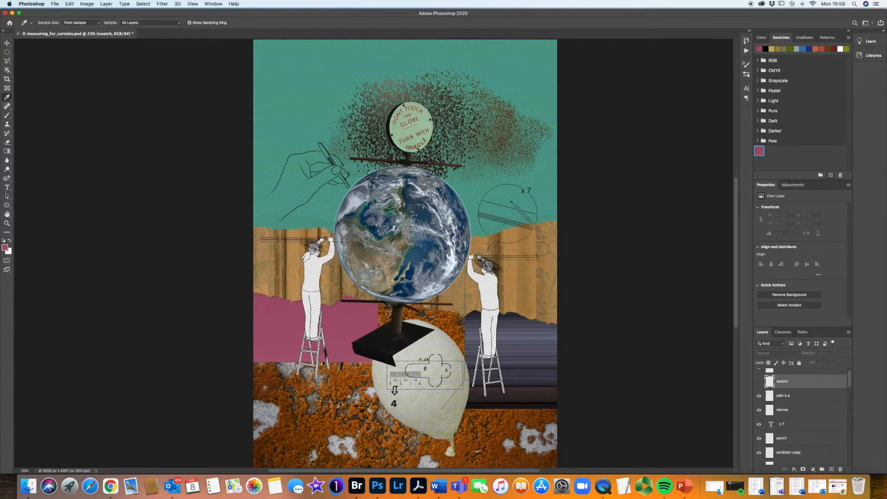
Sample a dark brown and an orange from the lichen texture and save each as a new swatch
click(291, 414)
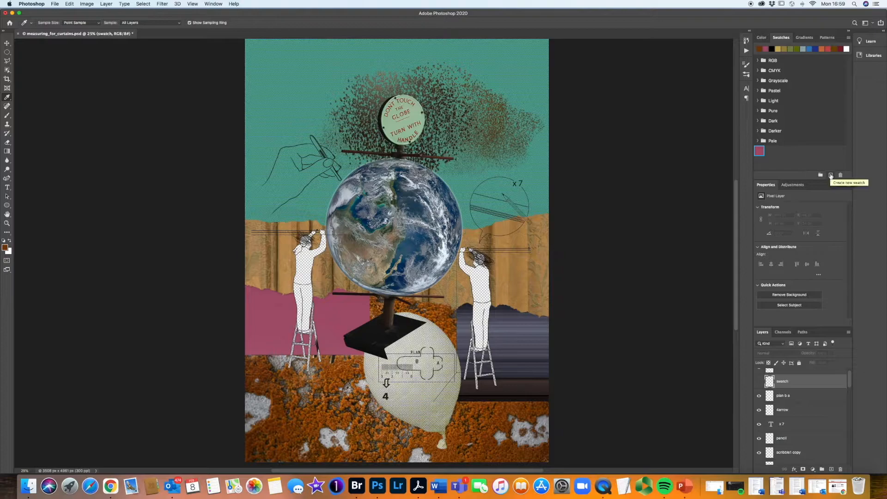
click(830, 175)
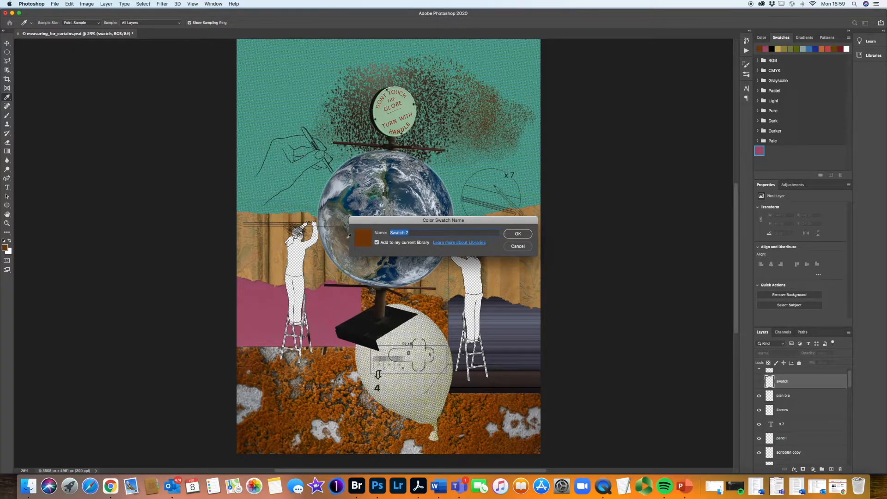
click(515, 233)
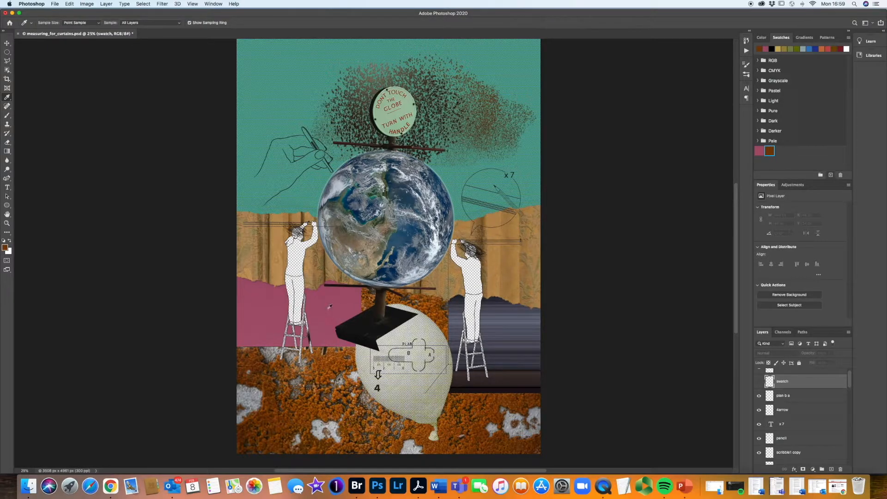
click(345, 358)
click(830, 176)
click(516, 233)
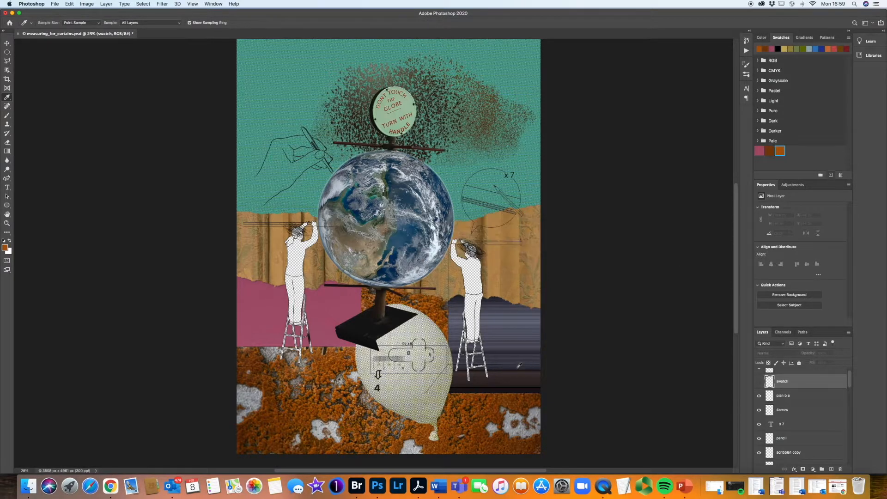
Save a tan from the corrugated panel and two blues from the globe as new swatches
click(505, 256)
click(830, 175)
key(Return)
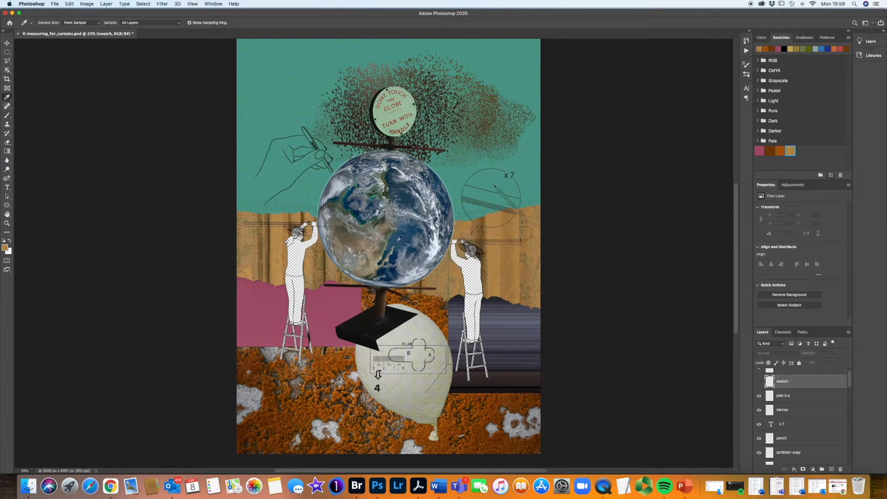
click(830, 175)
key(Return)
click(349, 195)
click(831, 175)
key(Return)
Sample the grey-purple of the striped panel and save it as a new swatch
click(504, 334)
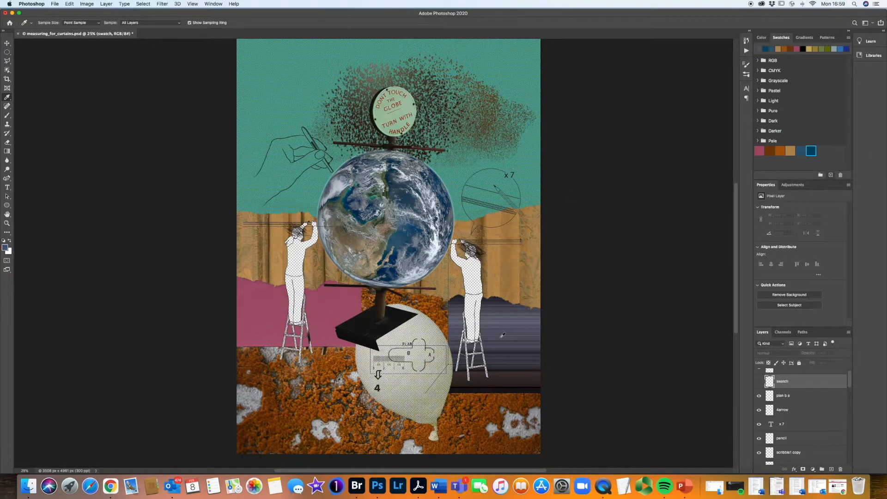
click(830, 175)
key(Return)
Save a bright blue and the pale green of the round sign as new swatches
scroll(290, 100, right, 1)
click(291, 100)
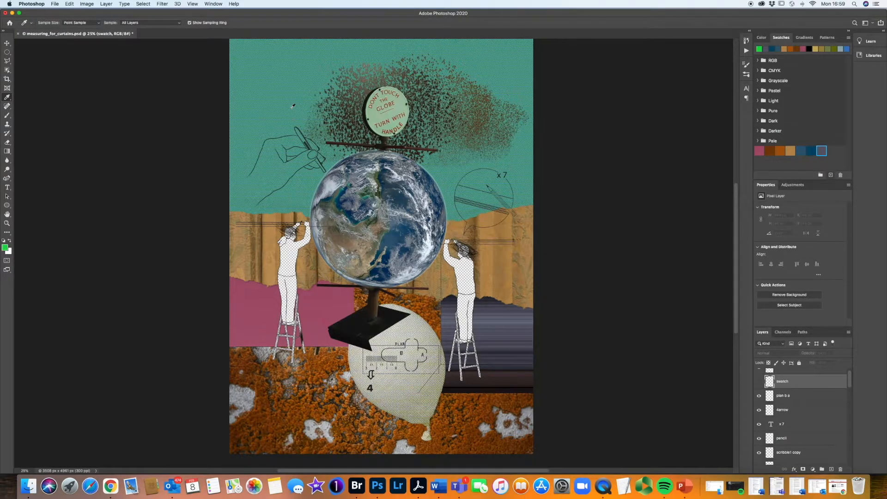
click(831, 176)
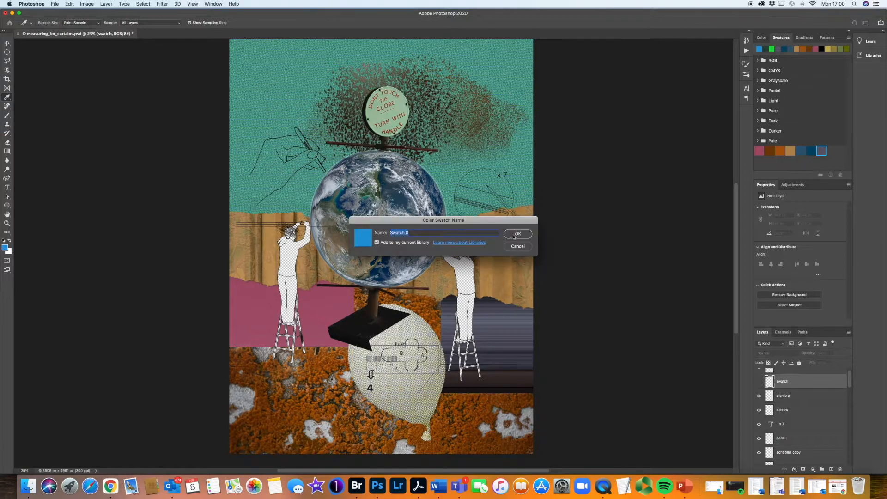
key(Return)
click(385, 117)
click(830, 176)
click(526, 233)
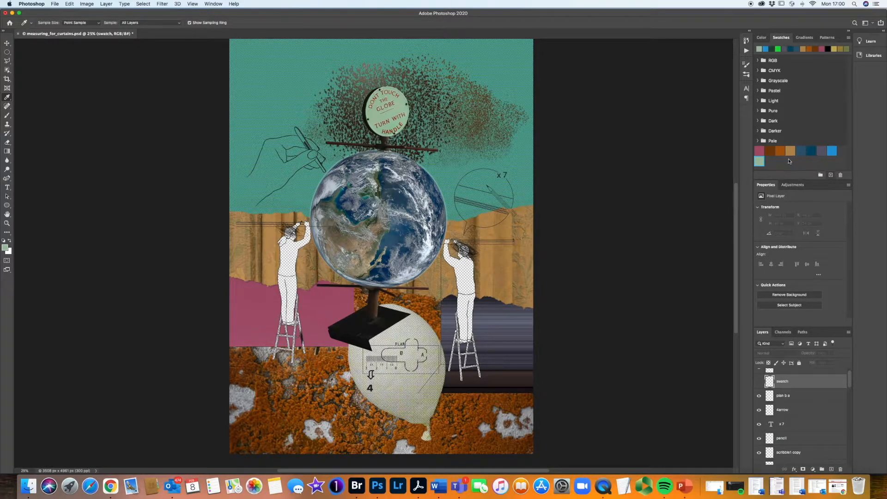
Reorder the saved swatches: dark teal blue, mid blue, bright blue, pale green, with the grey-purple last
click(760, 161)
drag(834, 151, 822, 151)
drag(760, 161, 831, 151)
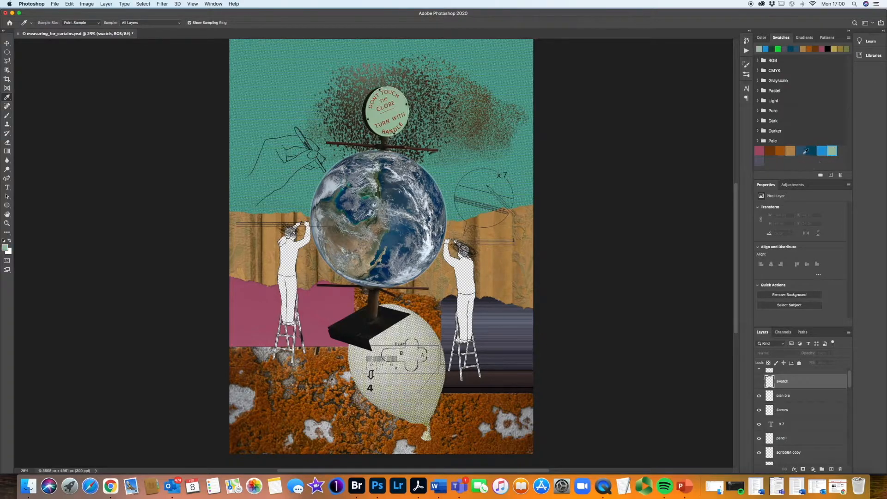
click(811, 151)
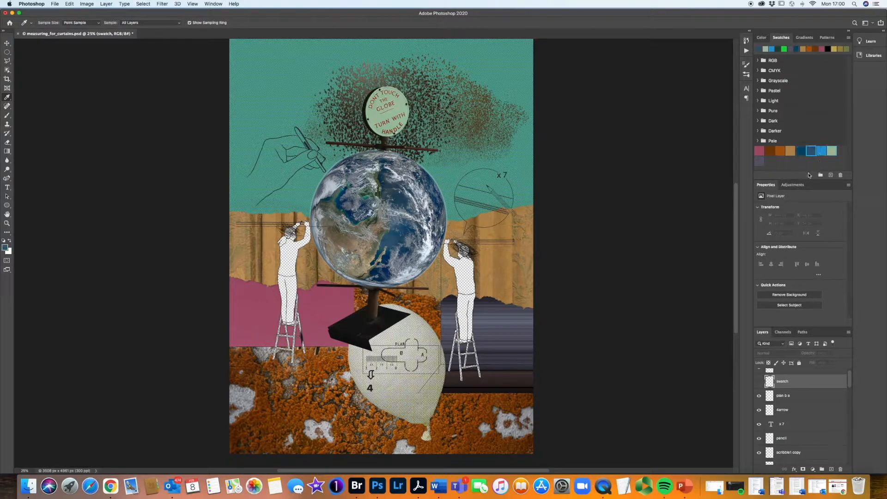
Delete the grey-purple swatch, Swatch 7
click(759, 161)
click(841, 176)
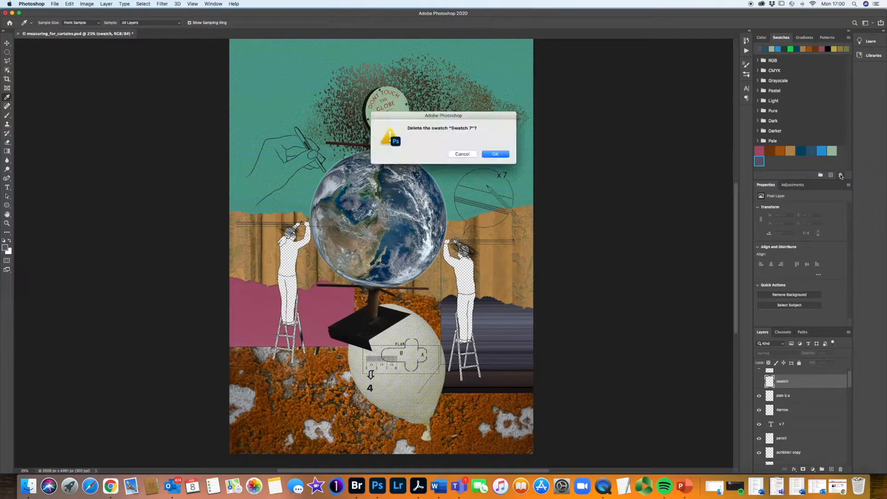
click(498, 156)
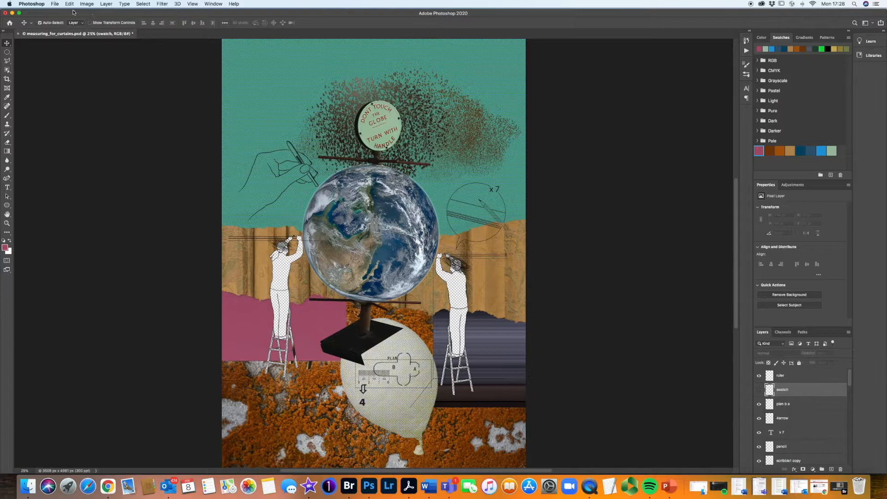
Create a new document of 1000 x 200 pixels at 300 pixels/inch with a transparent background
click(55, 4)
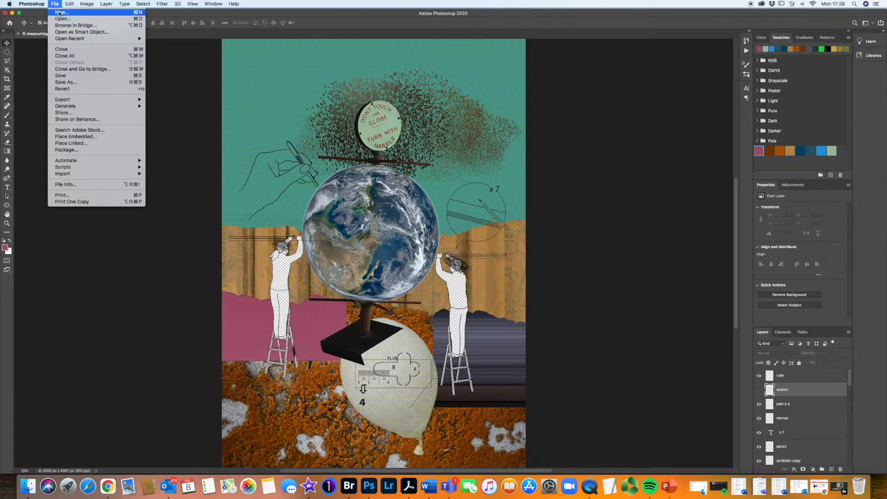
click(61, 13)
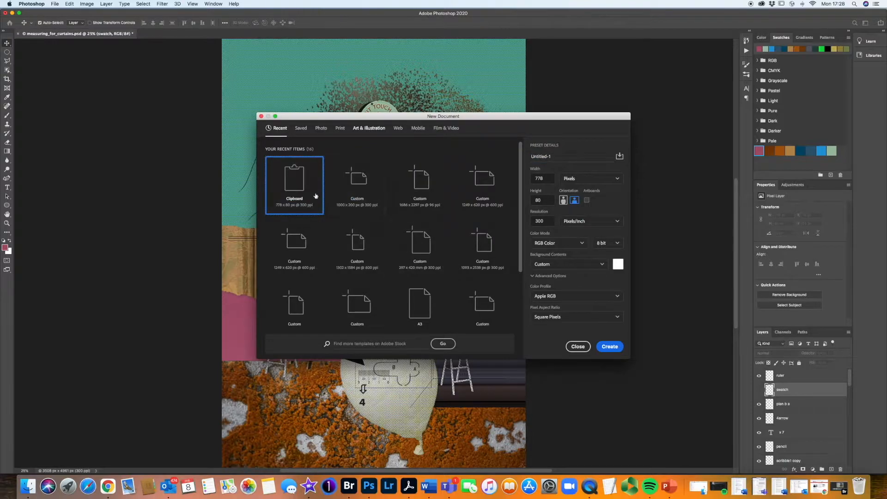
click(370, 184)
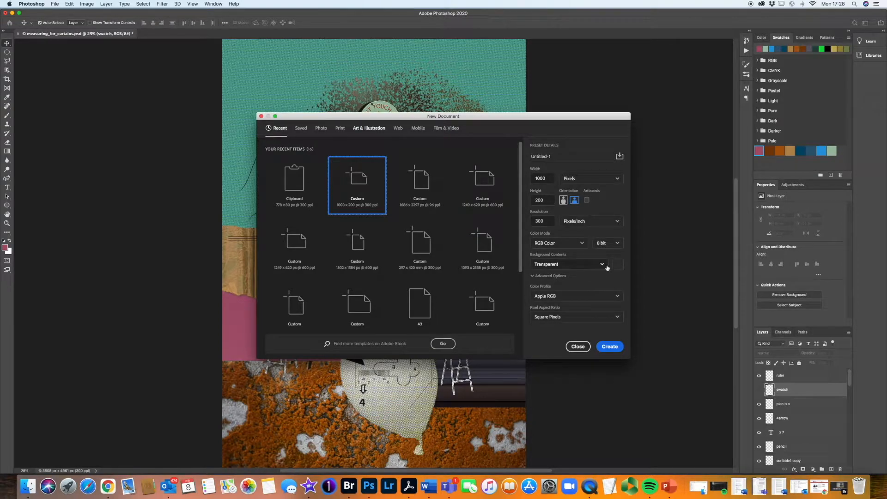
click(614, 347)
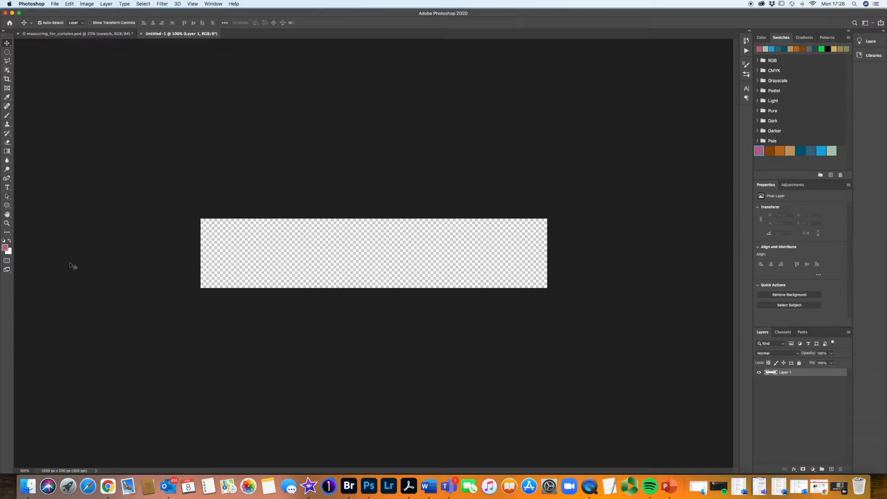
Draw a pink circle about 97 px wide near the canvas's left end with the Ellipse tool
click(7, 206)
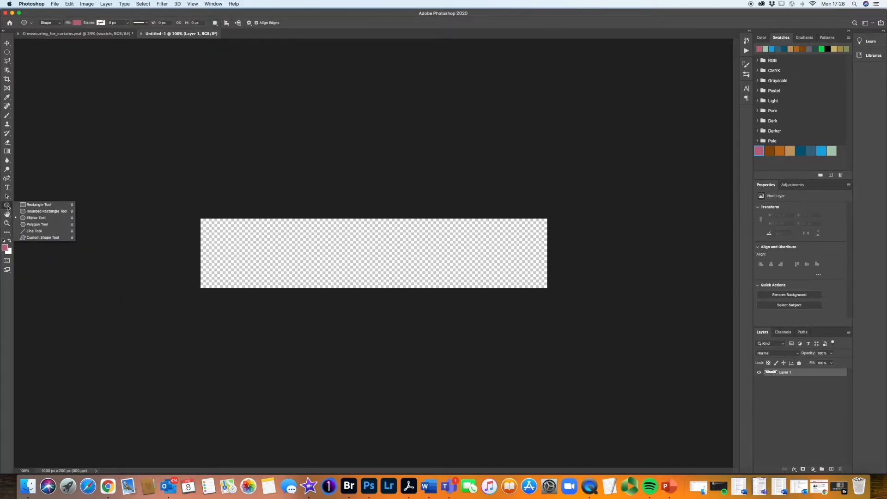
click(37, 219)
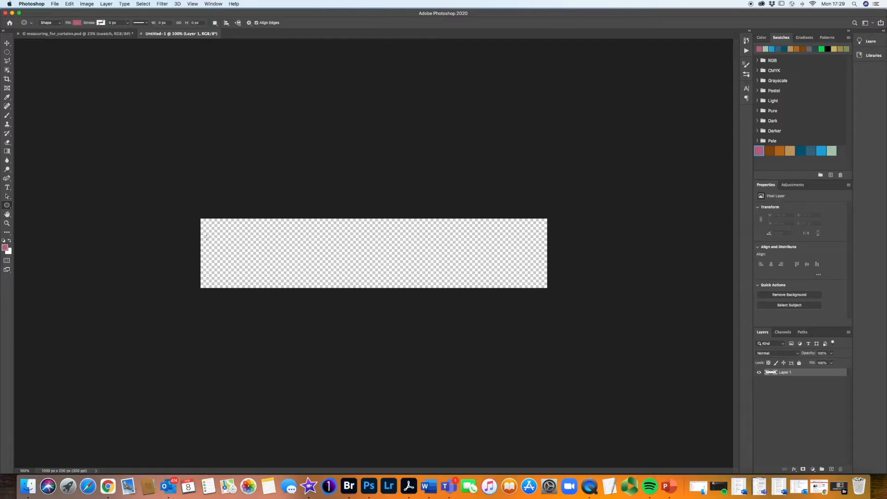
drag(207, 238, 245, 271)
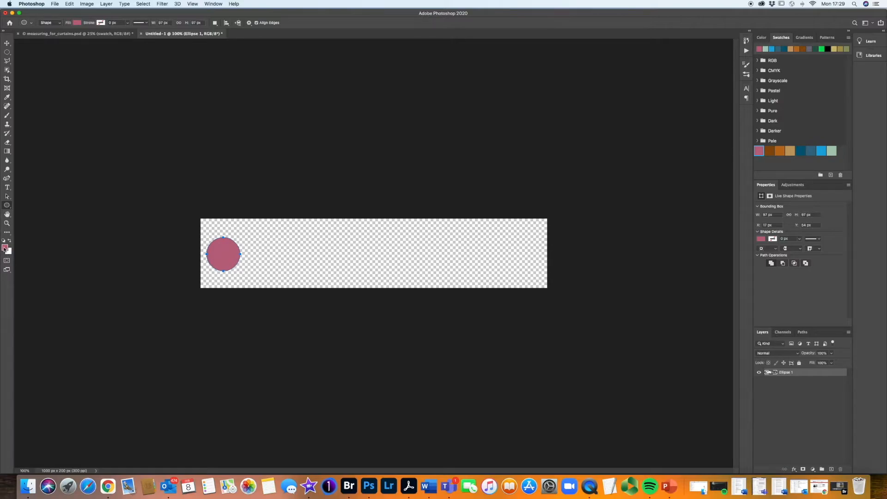
key(Return)
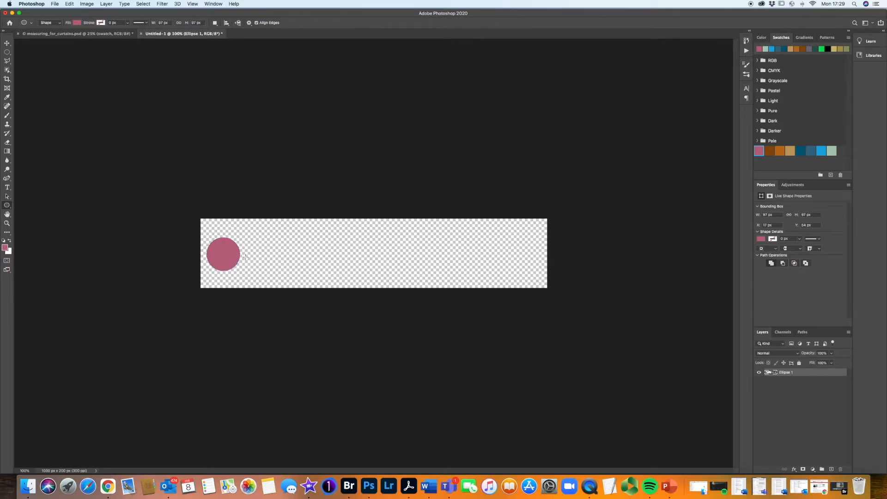
Nudge the pink circle up and to the left so it sits about 11 px from the canvas's left edge
click(8, 44)
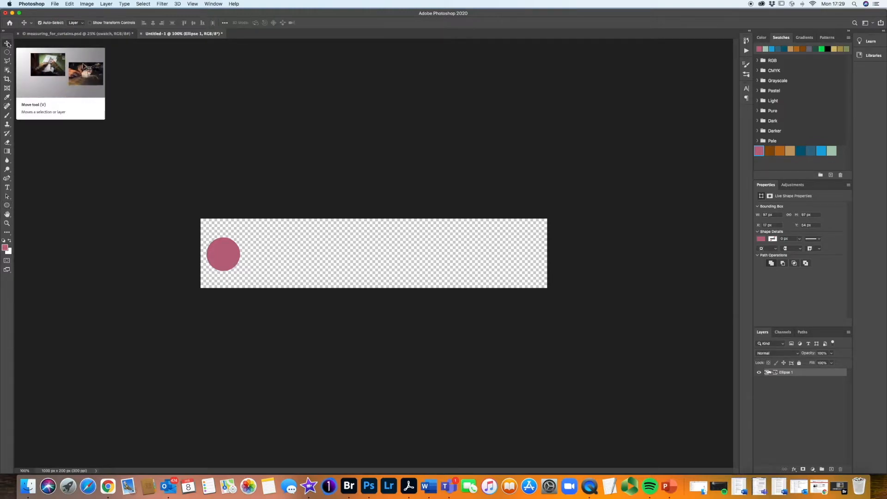
key(Up)
key(Up)
key(Up)
key(Up)
key(Left)
key(Up)
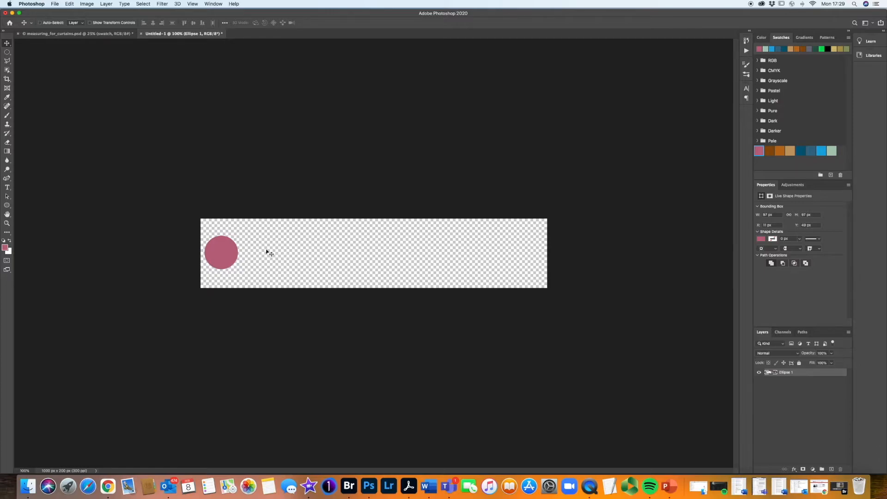
Duplicate the pink circle and nudge the copy horizontally to the right until it sits beside the original with a small gap
key(super+j)
key(Right)
key(Right)
key(Right)
key(Right)
key(Right)
key(Right)
key(Right)
key(Right)
key(Right)
key(Right)
key(Right)
key(Right)
key(Right)
key(Right)
key(Right)
key(Right)
key(Right)
key(Right)
key(Right)
key(Right)
key(Right)
key(Right)
key(Right)
key(Right)
key(Right)
key(Right)
key(Right)
key(Right)
key(Right)
key(Right)
key(Right)
key(Right)
key(Right)
key(Right)
key(Right)
key(Right)
key(Right)
key(Right)
key(Right)
key(Right)
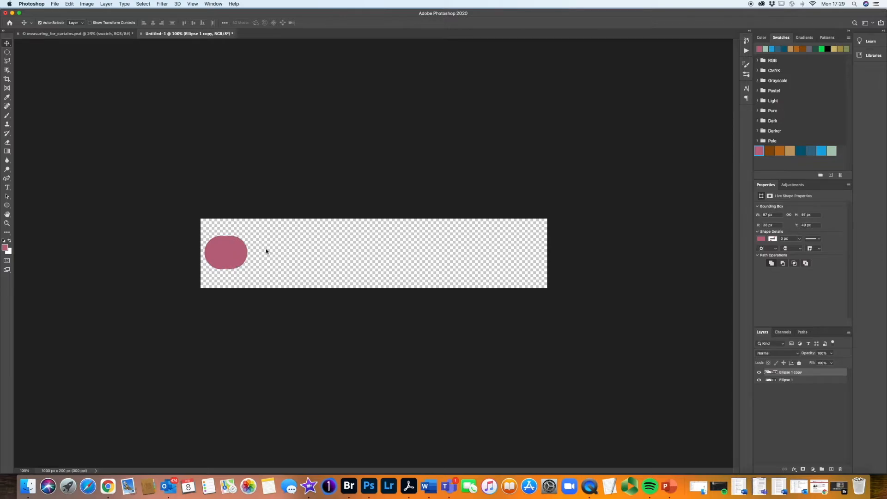
key(Right)
key(Right)
key(Right)
key(Right)
key(Right)
key(Right)
key(Right)
key(Right)
key(Right)
key(Right)
key(Right)
key(Right)
key(Right)
key(Right)
key(Right)
key(Right)
key(Right)
key(Right)
key(Right)
key(Right)
key(Right)
key(Right)
key(Right)
key(Right)
key(Right)
key(Right)
key(Right)
key(Right)
key(Right)
key(Right)
key(Right)
key(Right)
key(Right)
key(Right)
key(Right)
key(Right)
key(Right)
key(Right)
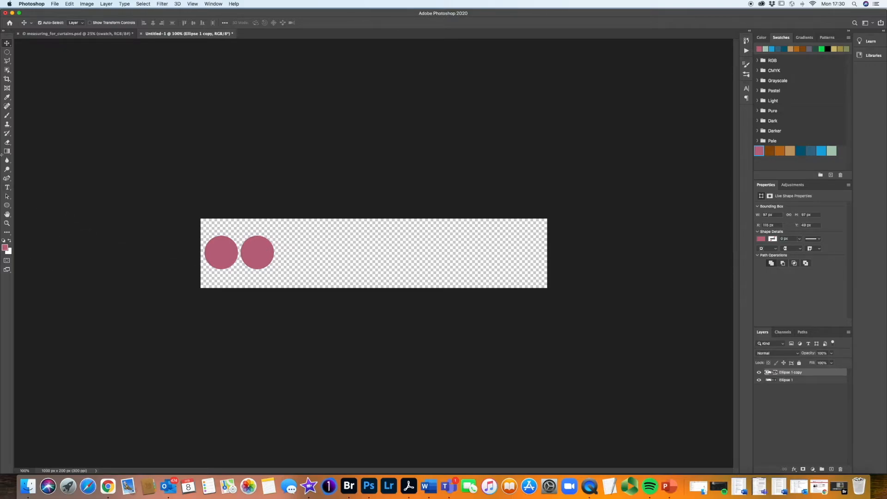
Recolour the second circle with the dark brown swatch next to the pink one
click(8, 97)
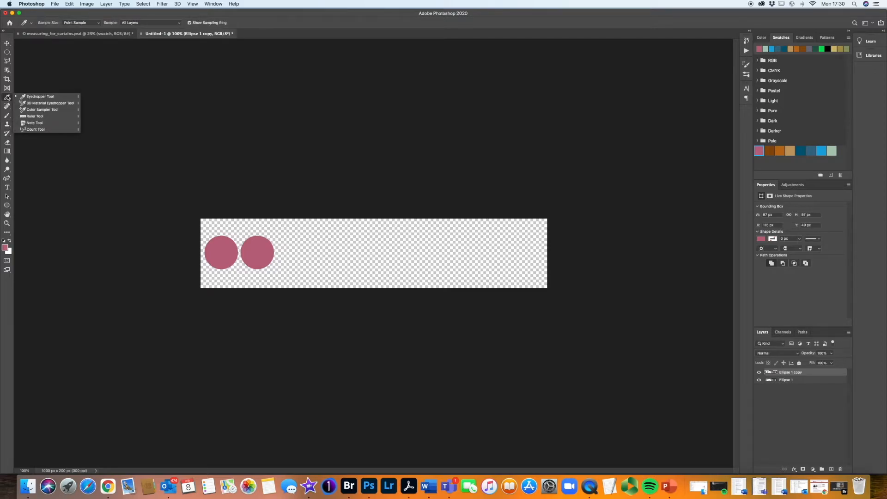
click(8, 97)
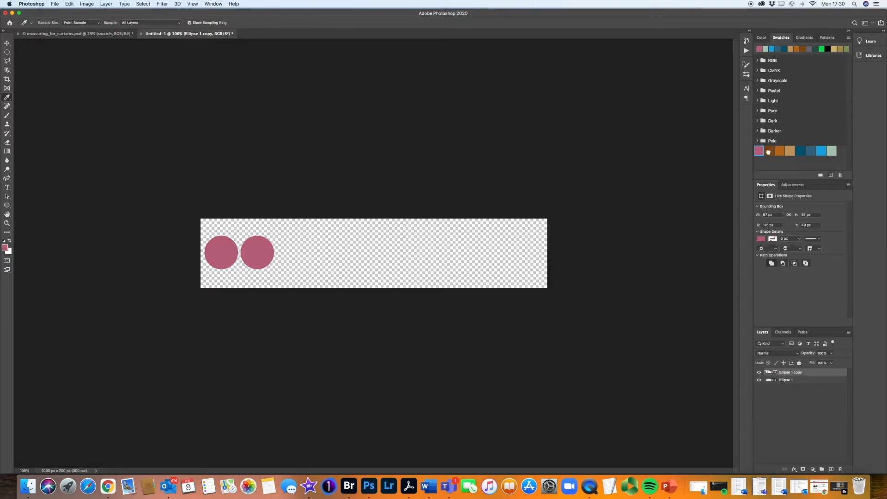
click(769, 151)
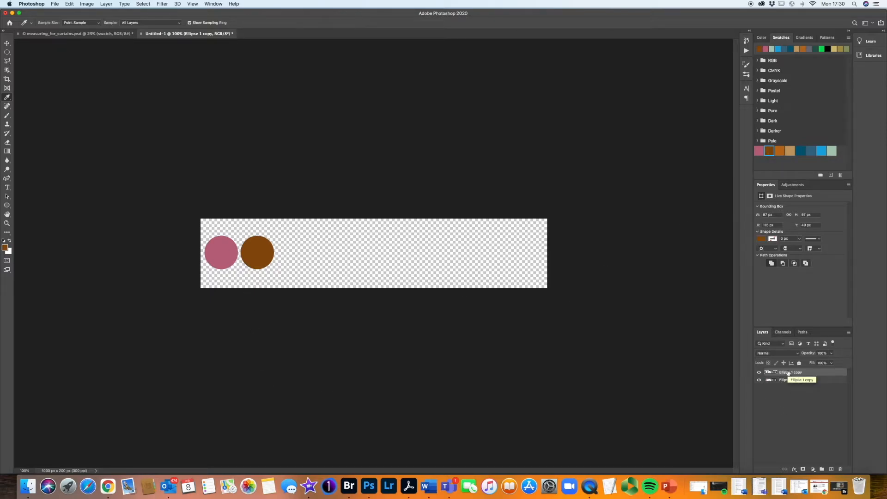
Duplicate the dark brown circle and nudge the copy horizontally to the right until its X position is about 222 px, leaving a small gap
key(super+j)
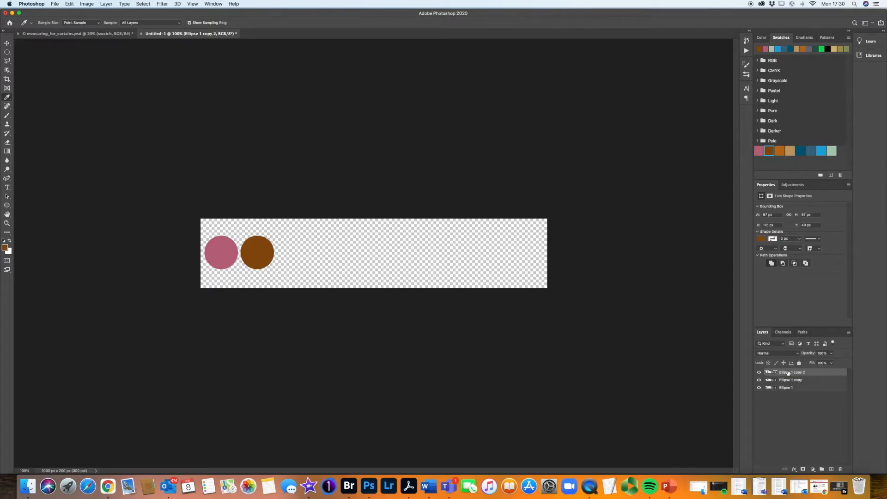
key(v)
key(Right)
key(Right)
key(Right)
key(Right)
key(Right)
key(Right)
key(Right)
key(Right)
key(Right)
key(Right)
key(Right)
key(Right)
key(Right)
key(Right)
key(Right)
key(Right)
key(Right)
key(Right)
key(Right)
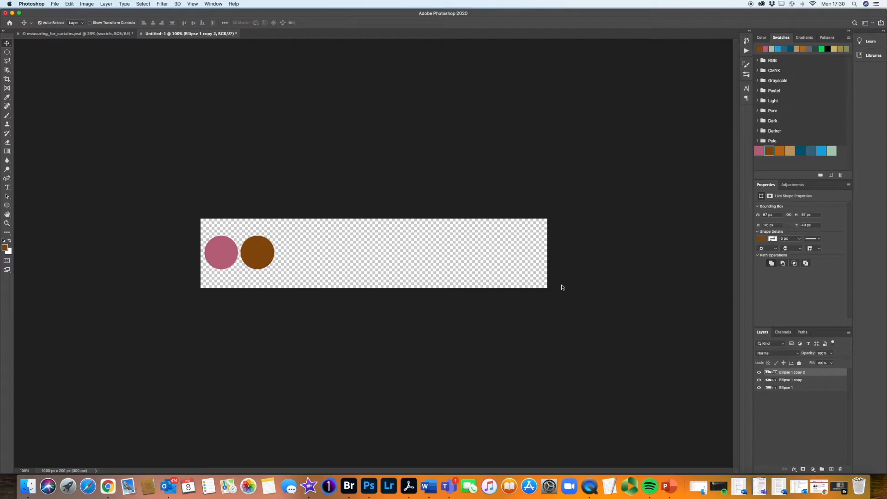
key(Right)
key(Right)
key(Right)
key(Right)
key(Right)
key(Right)
key(Right)
key(Right)
key(Right)
key(Right)
key(Right)
key(Right)
key(Right)
key(Right)
key(Right)
key(Right)
key(Right)
key(Right)
key(Right)
key(Right)
key(Right)
key(Right)
key(Right)
key(Right)
key(Right)
key(Right)
key(Right)
key(Right)
key(Right)
key(Right)
key(Right)
key(Right)
key(Right)
key(Right)
key(Right)
key(Right)
key(Right)
key(Right)
key(Right)
key(Right)
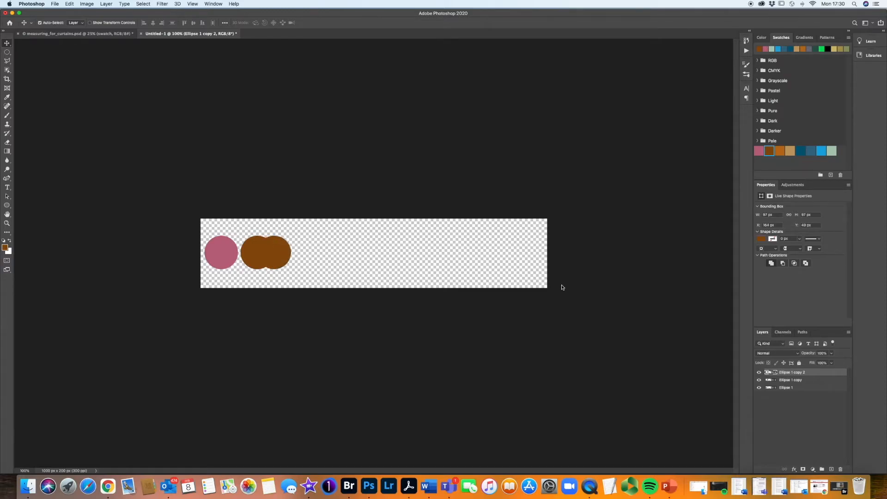
key(Right)
key(Right)
key(Right)
key(Right)
key(Right)
key(Right)
key(Right)
key(Right)
key(Right)
key(Right)
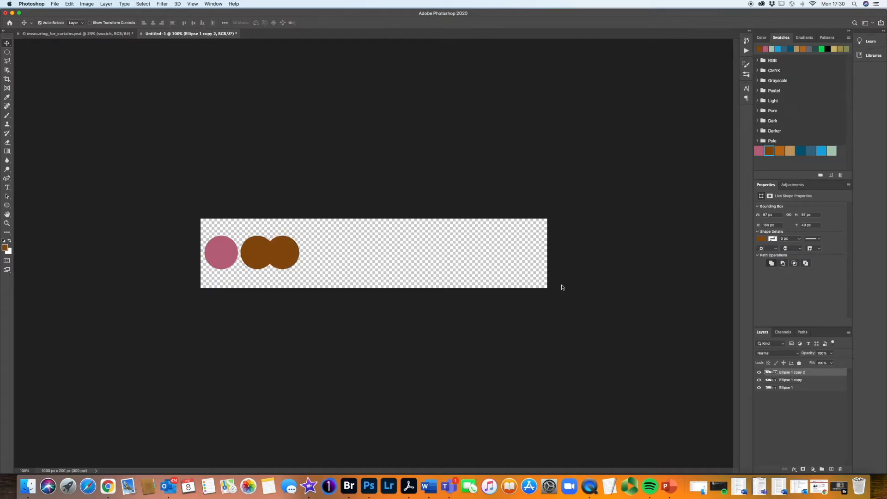
key(Right)
key(Right)
key(Right)
key(Right)
key(Right)
key(Right)
key(Right)
key(Right)
key(Right)
key(Right)
key(Right)
key(Right)
key(Right)
key(Right)
key(Right)
key(Right)
key(Right)
key(Right)
key(Right)
key(Right)
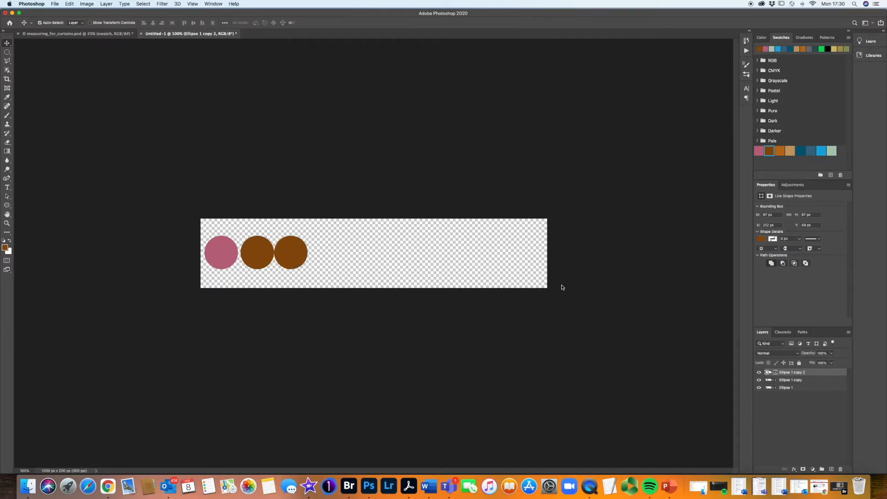
key(Right)
key(Right)
key(Right)
key(Left)
Recolour the third circle with the orange-brown swatch, Swatch 3
key(i)
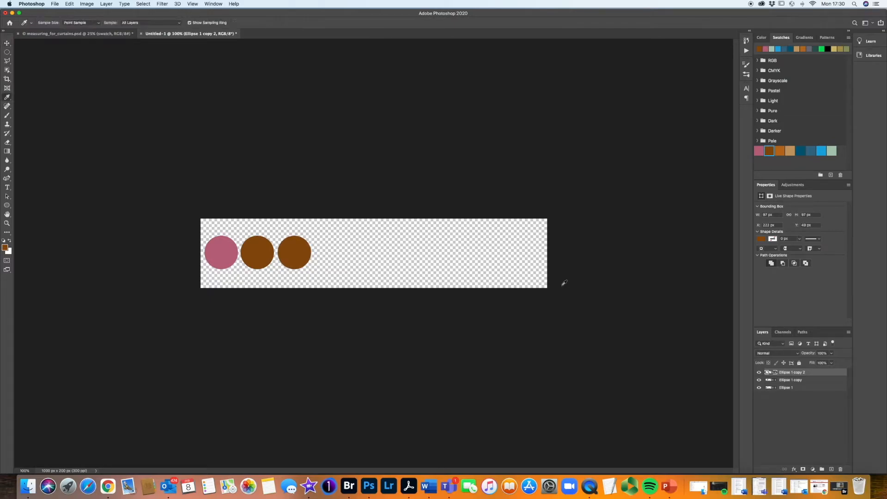
click(780, 151)
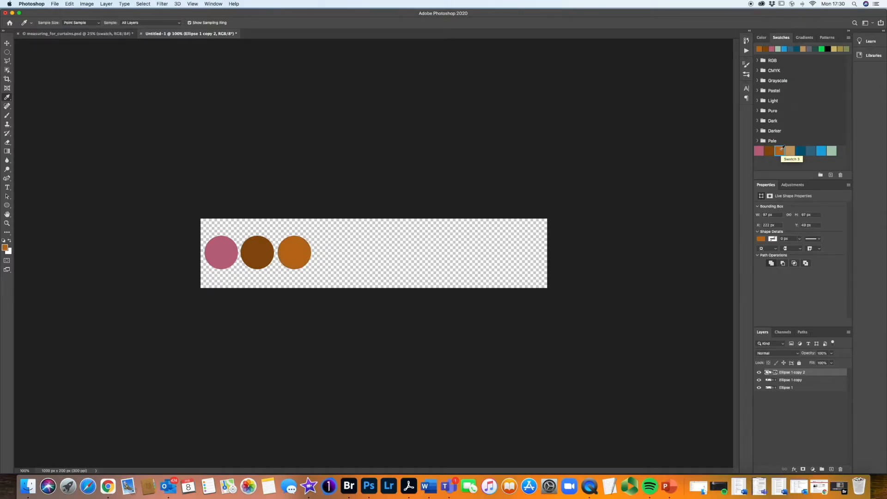
Duplicate the orange-brown circle and nudge the copy horizontally to the right until it sits fourth in the row with a matching small gap
key(super+j)
key(v)
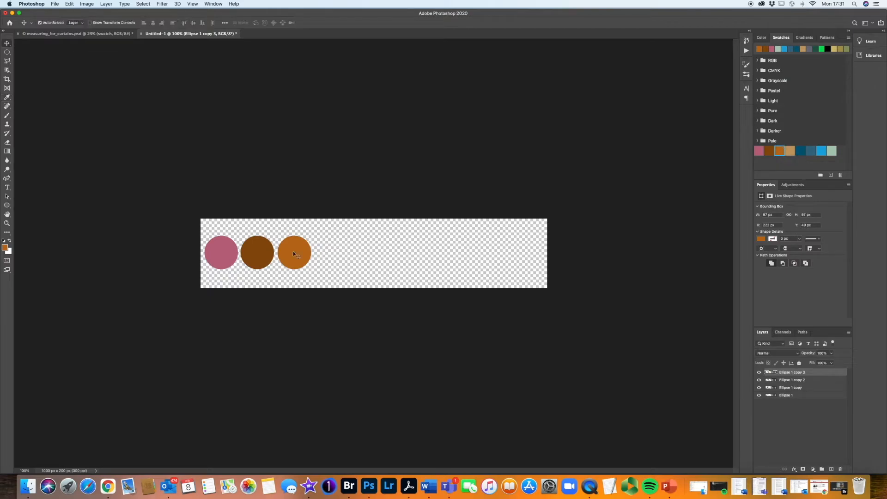
key(Right)
key(Right)
key(Right)
key(Right)
key(Right)
key(Right)
key(Right)
key(Right)
key(Right)
key(Right)
key(Right)
key(Right)
key(Right)
key(Right)
key(Right)
key(Right)
key(Right)
key(Right)
key(Right)
key(Right)
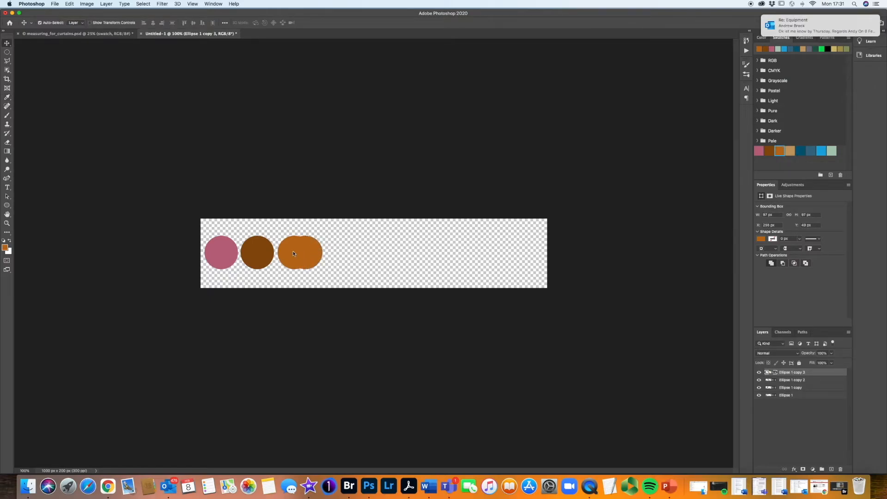
key(Right)
key(Right)
key(Right)
key(Right)
key(Right)
key(Right)
key(Right)
key(Right)
key(Right)
key(Right)
key(Right)
key(Right)
key(Right)
key(Right)
key(Right)
key(Right)
key(Right)
key(Right)
key(Right)
key(Right)
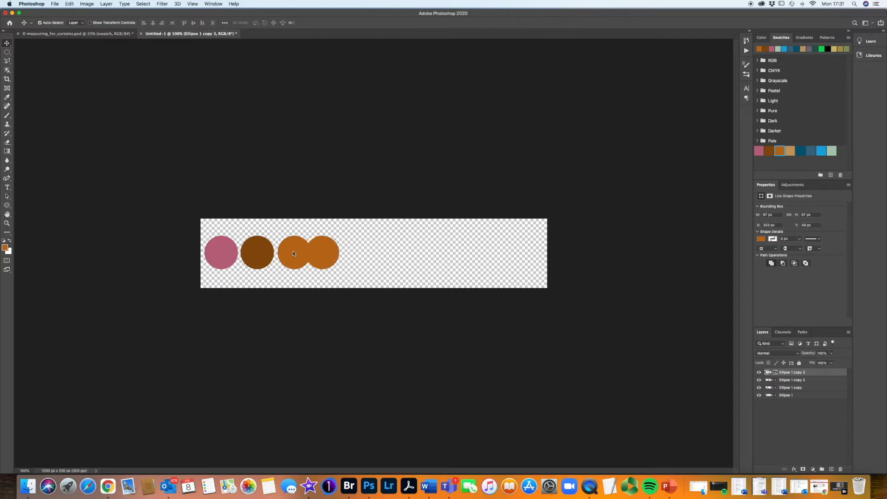
key(Right)
key(Right)
key(Right)
key(Right)
key(Right)
key(Right)
key(Right)
key(Right)
key(Right)
key(Right)
key(Right)
key(Right)
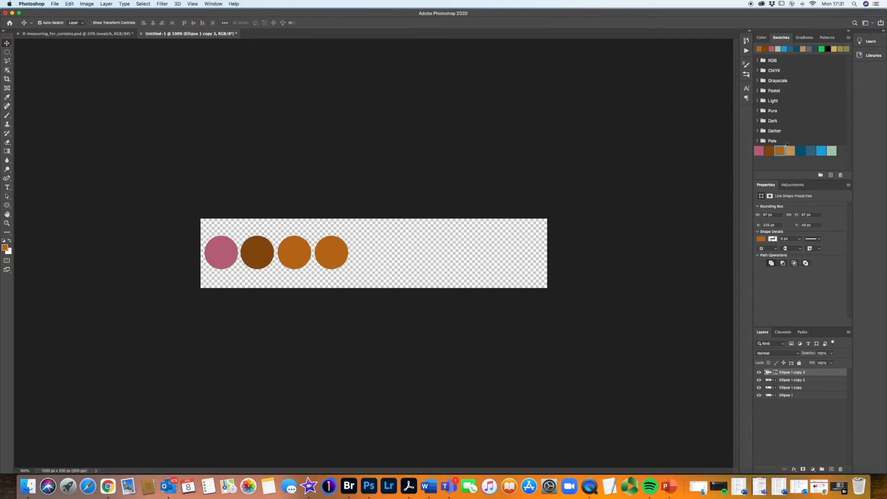
Recolour the fourth circle with the tan swatch and duplicate it, nudging the copy horizontally right into fifth place with a matching small gap
click(789, 151)
key(alt+Right)
key(Right)
key(Right)
key(Right)
key(Right)
key(Right)
key(Right)
key(Right)
key(Right)
key(Right)
key(Right)
key(Right)
key(Right)
key(Right)
key(Right)
key(Right)
key(Right)
key(Right)
key(Right)
key(Right)
key(Right)
key(Right)
key(Right)
key(Right)
key(Right)
key(Right)
key(Right)
key(Right)
key(Right)
key(Right)
key(Right)
key(Right)
key(Right)
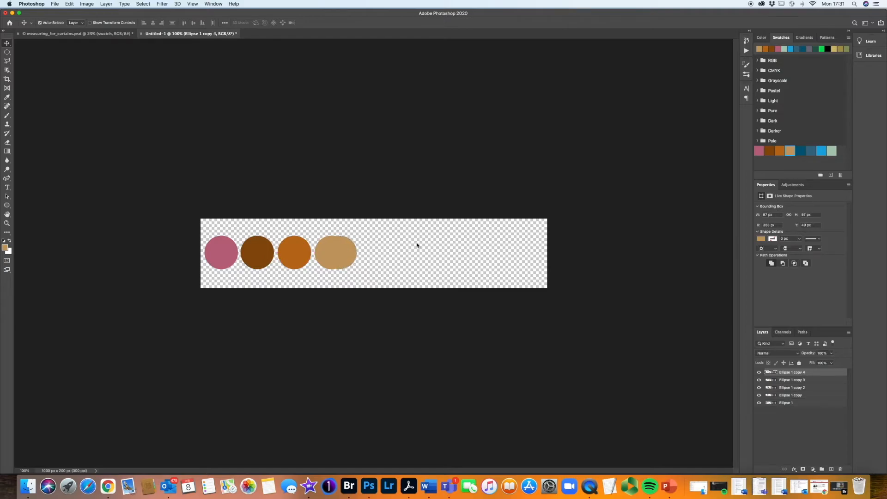
key(Right)
key(Right)
key(Right)
key(Right)
key(Right)
key(Right)
key(Right)
key(Right)
key(Right)
key(Right)
key(Right)
key(Right)
key(Right)
key(Right)
key(Right)
key(Right)
key(Right)
key(Right)
key(Right)
key(Right)
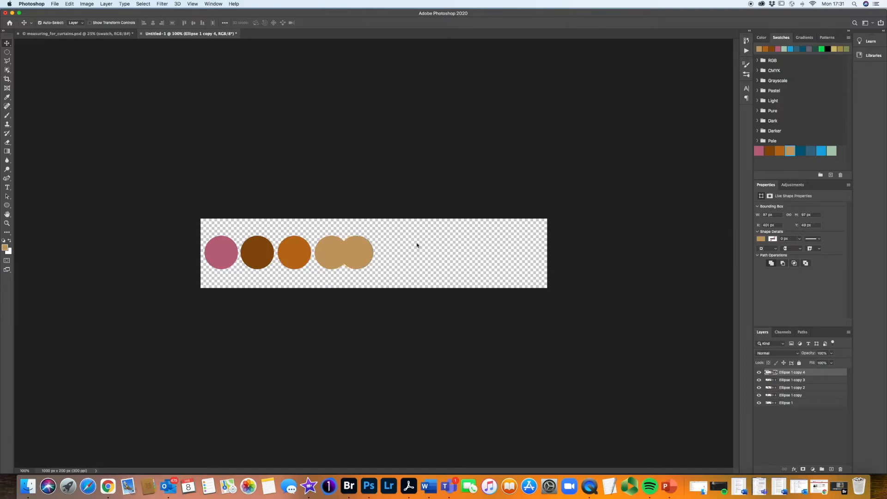
key(Right)
key(Right)
key(Right)
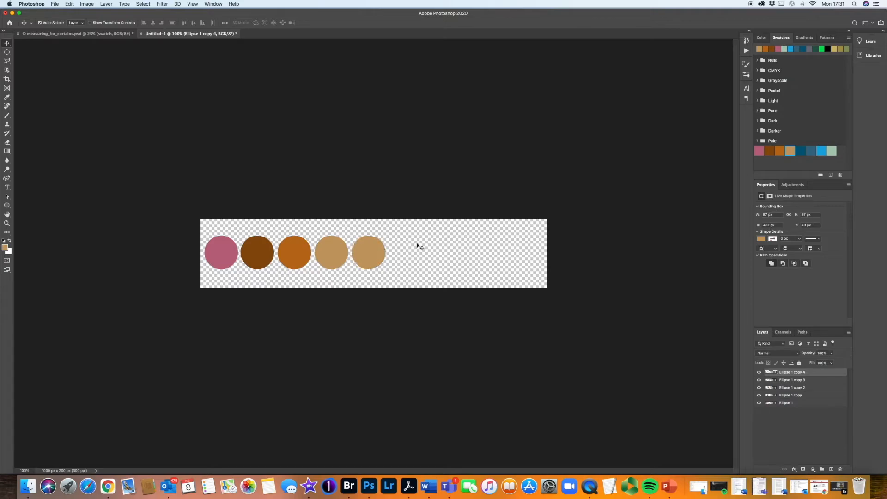
Recolour the fifth circle with the dark teal-blue swatch and duplicate it, nudging the copy horizontally right into sixth place with a matching gap
click(800, 151)
key(super+j)
key(Right)
key(Right)
key(Right)
key(Right)
key(Right)
key(Right)
key(Right)
key(Right)
key(Right)
key(Right)
key(Right)
key(Right)
key(Right)
key(Right)
key(Right)
key(Right)
key(Right)
key(Right)
key(Right)
key(Right)
key(Right)
key(Right)
key(Right)
key(Right)
key(Right)
key(Right)
key(Right)
key(Right)
key(Right)
key(Right)
key(Right)
key(Right)
key(Right)
key(Right)
key(Right)
key(Right)
key(Right)
key(Right)
key(Right)
key(Right)
key(Right)
key(Right)
key(Right)
key(Right)
key(Right)
key(Right)
key(Right)
key(Right)
key(Right)
key(Right)
key(Right)
key(Right)
key(Right)
key(Right)
key(Right)
key(Right)
key(Right)
key(Right)
key(Right)
key(Right)
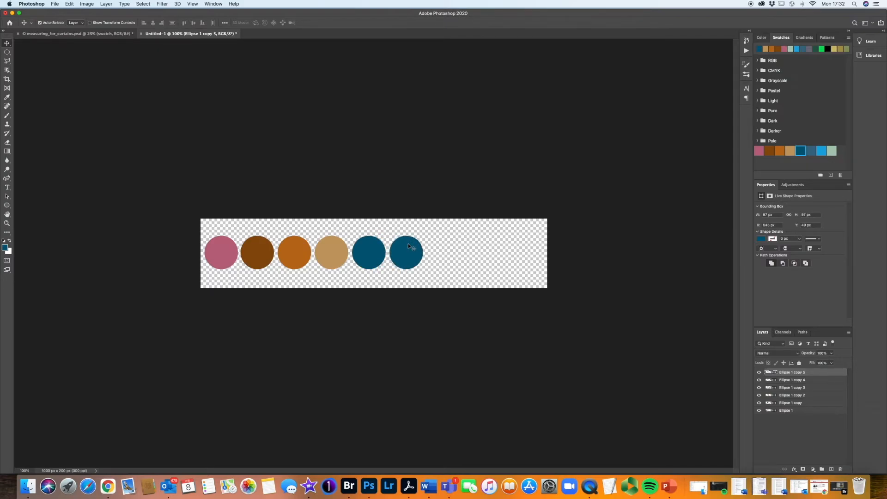
Recolour the sixth circle with the slate-blue swatch and duplicate it, nudging the copy horizontally right into seventh place with a matching small gap
click(811, 150)
key(alt+Right)
key(Right)
key(Right)
key(Right)
key(Right)
key(Right)
key(Right)
key(Right)
key(Right)
key(Right)
key(Right)
key(Right)
key(Right)
key(Right)
key(Right)
key(Right)
key(Right)
key(Right)
key(Right)
key(Right)
key(Right)
key(Right)
key(Right)
key(Right)
key(Right)
key(Right)
key(Right)
key(Right)
key(Right)
key(Right)
key(Right)
key(Right)
key(Right)
key(Right)
key(Right)
key(Right)
key(Right)
key(Right)
key(Right)
key(Right)
key(Right)
key(Right)
key(Right)
key(Right)
key(Right)
key(Right)
key(Right)
key(Right)
key(Right)
key(Right)
key(Right)
key(Right)
key(Right)
key(Right)
key(Right)
key(Right)
key(Right)
key(Right)
key(Right)
key(Right)
key(Right)
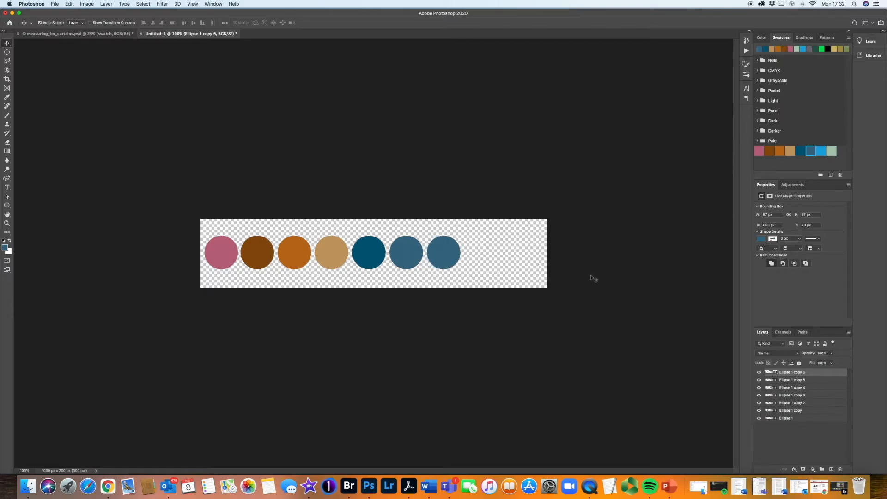
Recolour the seventh circle with the bright blue swatch and duplicate it, nudging the copy horizontally right into eighth place
click(821, 151)
key(super+j)
key(Right)
key(Right)
key(Right)
key(Right)
key(Right)
key(Right)
key(Right)
key(Right)
key(Right)
key(Right)
key(Right)
key(Right)
key(Right)
key(Right)
key(Right)
key(Right)
key(Right)
key(Right)
key(Right)
key(Right)
key(Right)
key(Right)
key(Right)
key(Right)
key(Right)
key(Right)
key(Right)
key(Right)
key(Right)
key(Right)
key(Right)
key(Right)
key(Right)
key(Right)
key(Right)
key(Right)
key(Right)
key(Right)
key(Right)
key(Right)
key(Right)
key(Right)
key(Right)
key(Right)
key(Right)
key(Right)
key(Right)
key(Right)
key(Right)
key(Right)
key(Right)
key(Right)
key(Right)
key(Right)
key(Right)
key(Right)
key(Right)
key(Right)
key(Right)
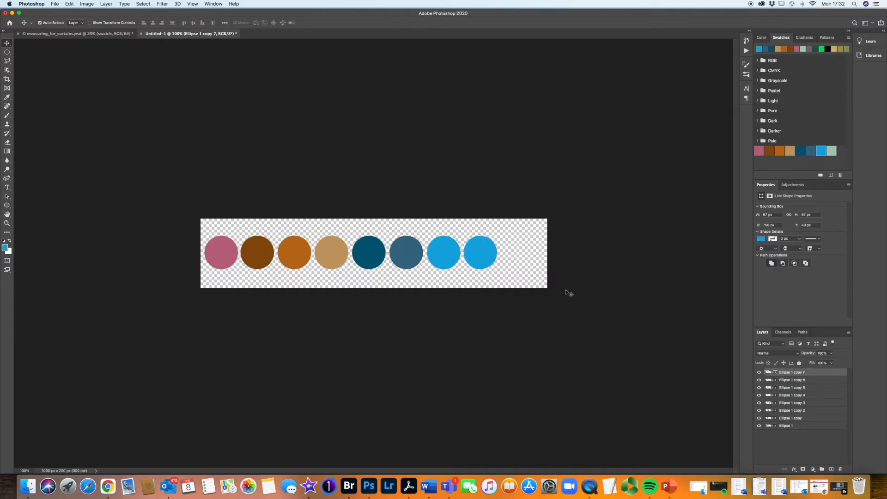
Nudge the eighth circle slightly further right to even out the gap and recolour it with the pale sage-green swatch
key(Right)
click(831, 150)
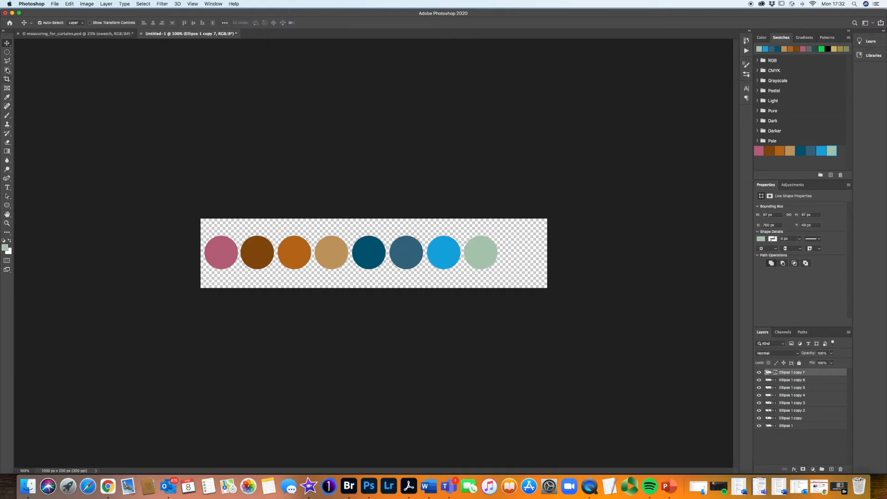
Crop the document to a rectangular selection around all eight circles, about 885 px wide at full height, removing the empty area beyond the last circle
click(8, 52)
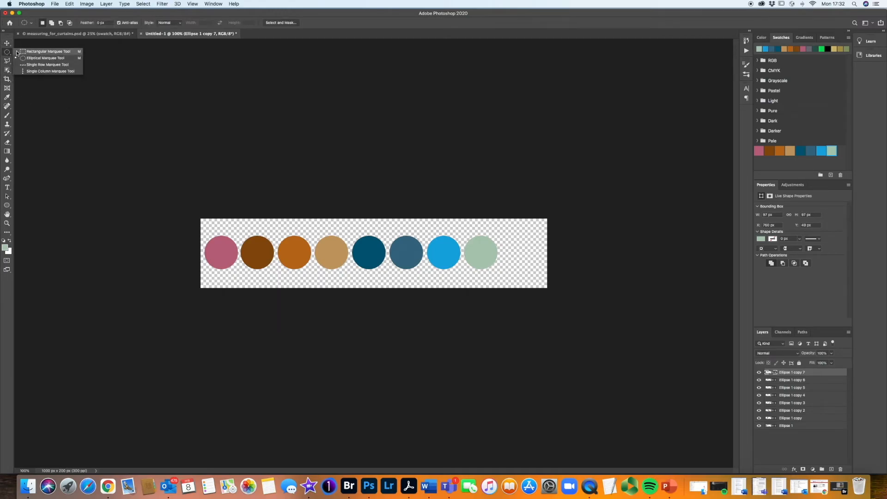
click(44, 54)
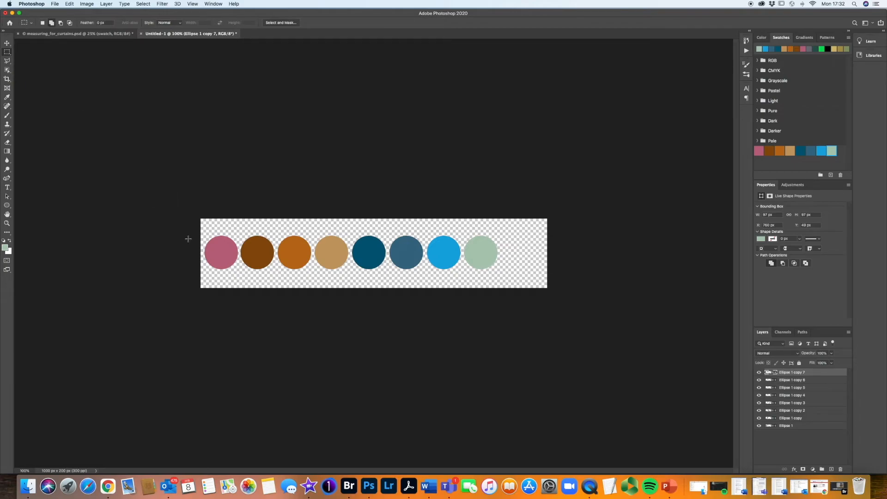
drag(190, 208, 504, 313)
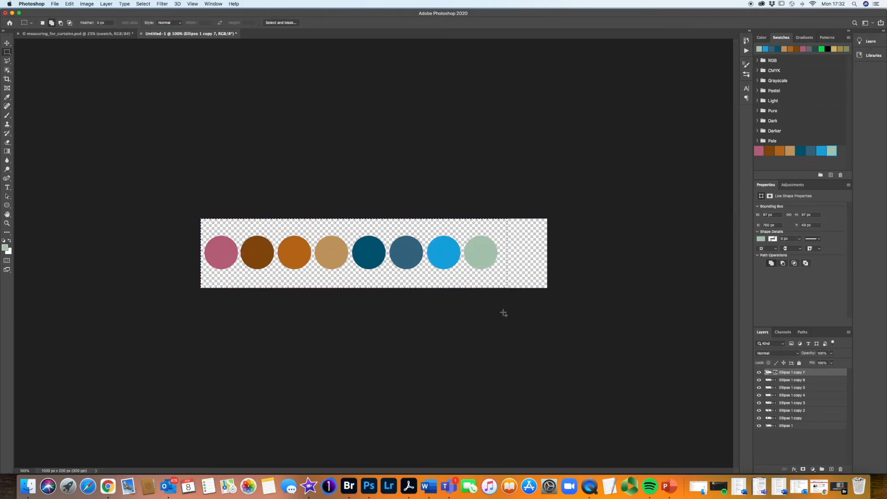
click(86, 4)
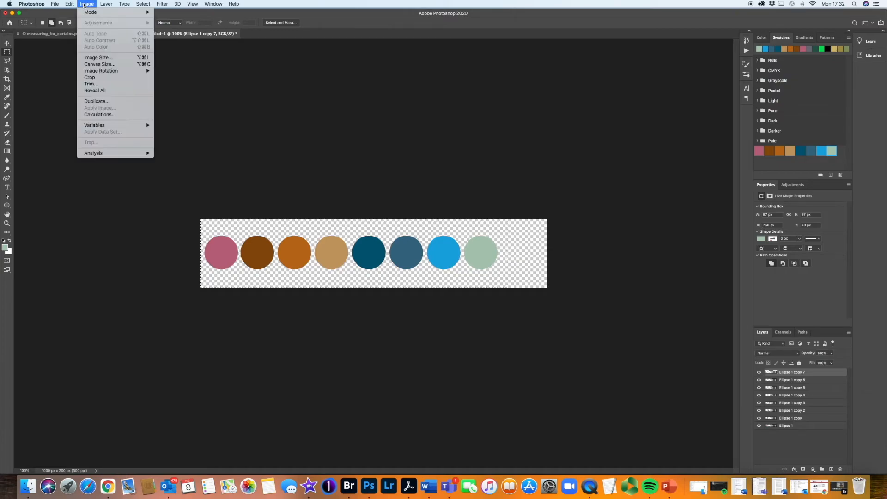
click(88, 77)
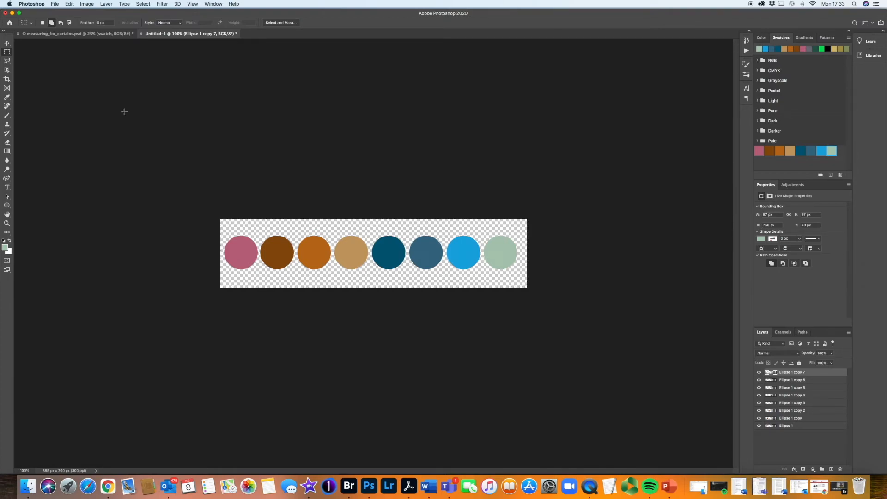
Merge the visible circle layers into one and copy that layer into the measuring_for_curtains.psd collage with the Move tool
click(108, 4)
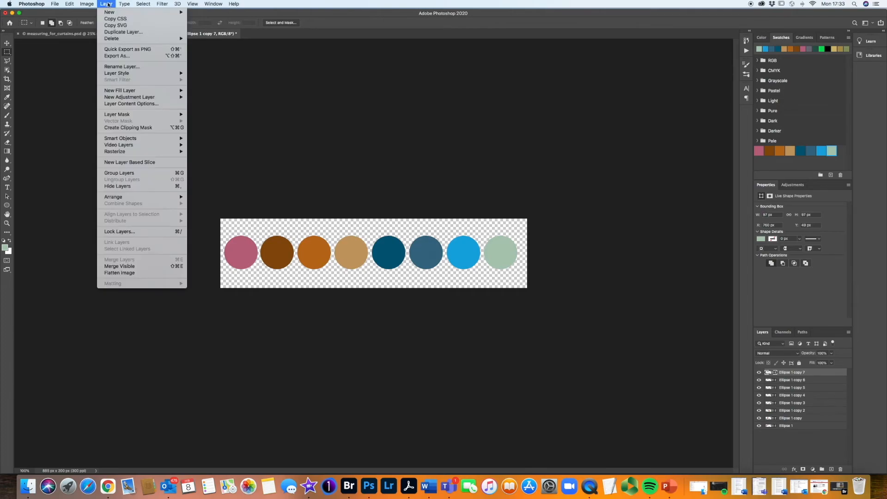
click(115, 268)
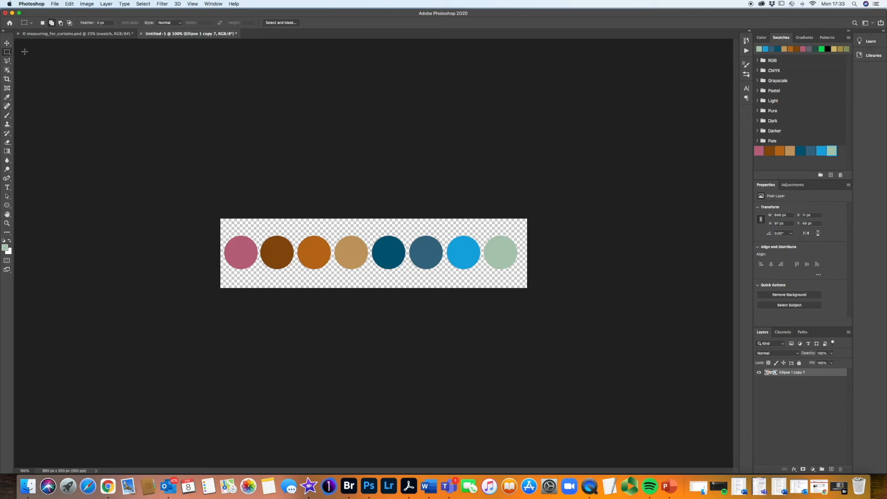
key(v)
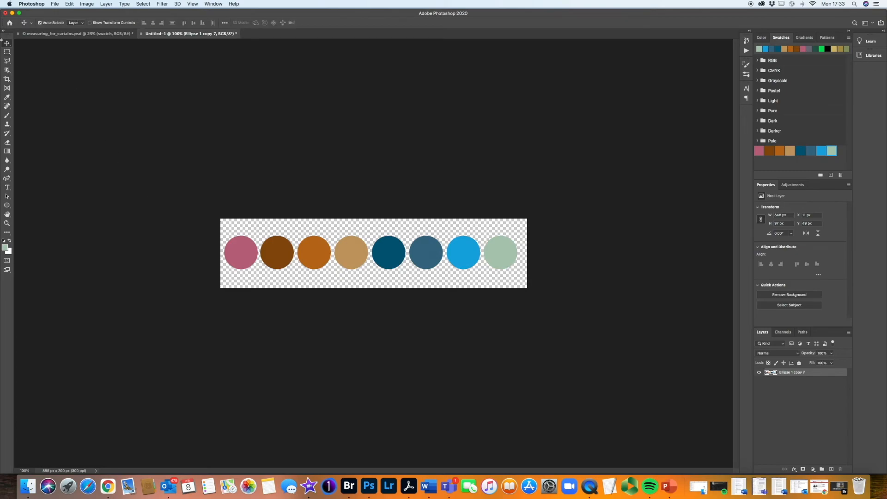
drag(282, 257, 76, 36)
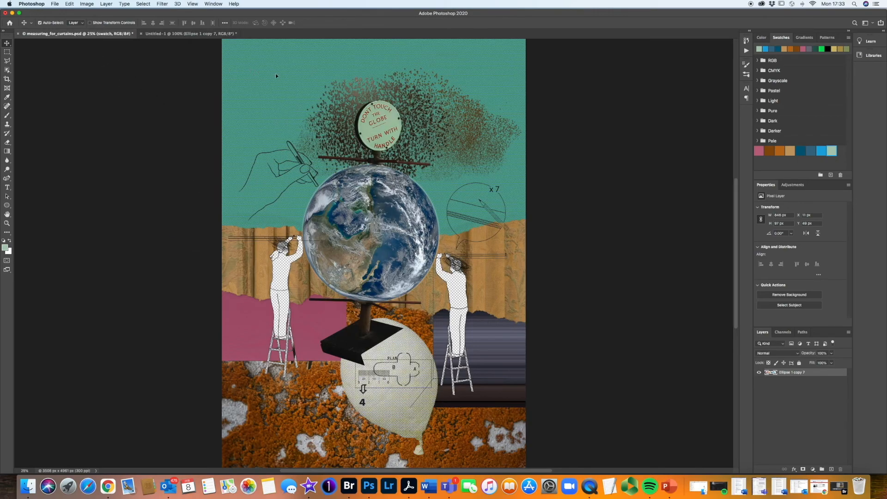
drag(282, 82, 282, 82)
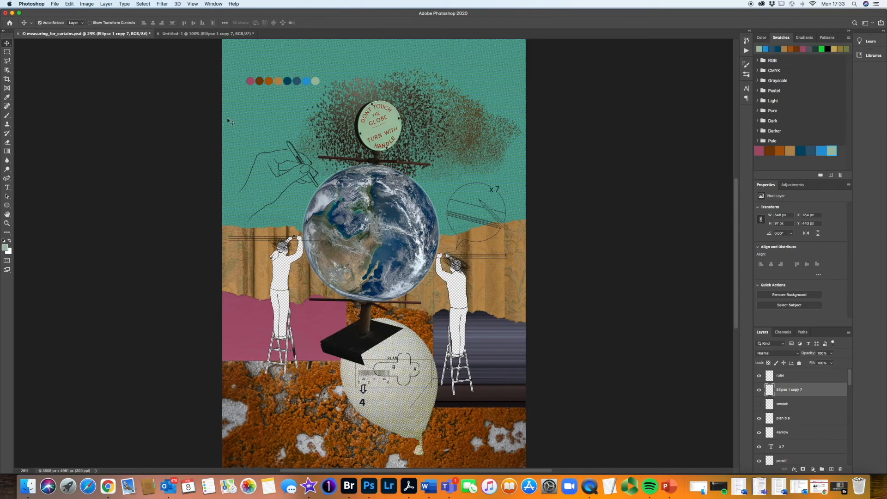
Move the circle row to the collage's upper-left corner and scale it up slightly to about 892 x 102 px
drag(270, 84, 251, 56)
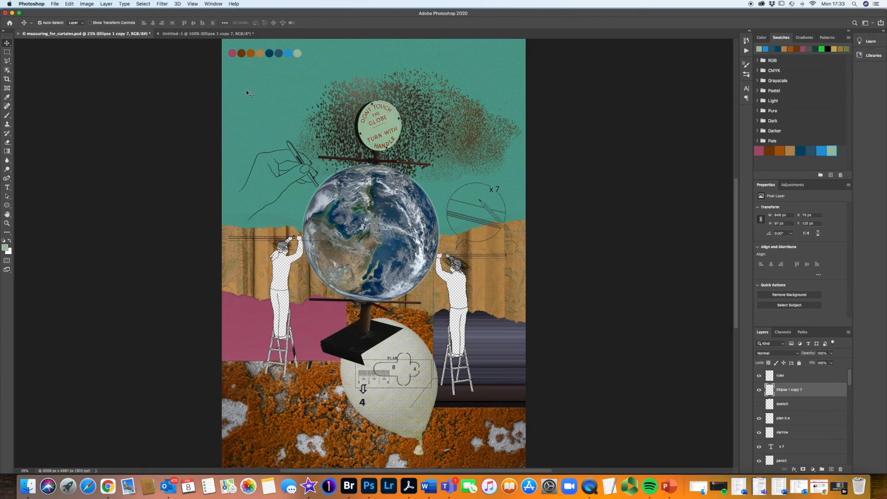
key(super+t)
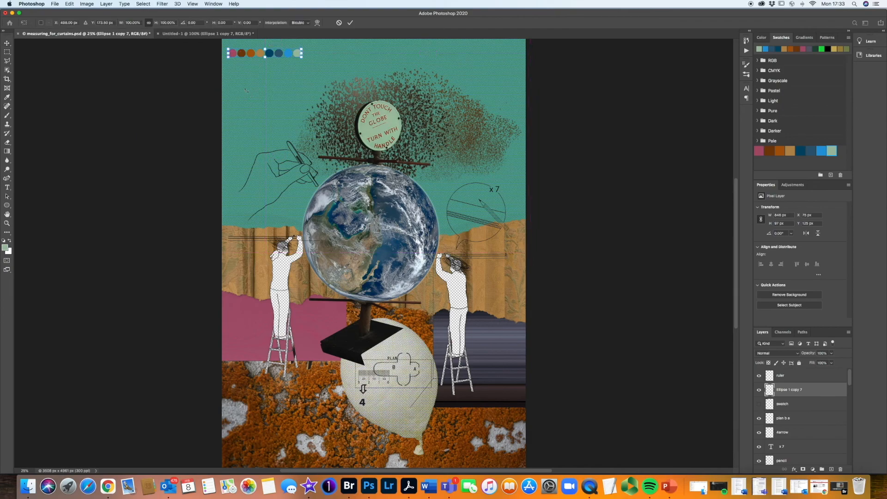
drag(302, 57, 304, 72)
key(Return)
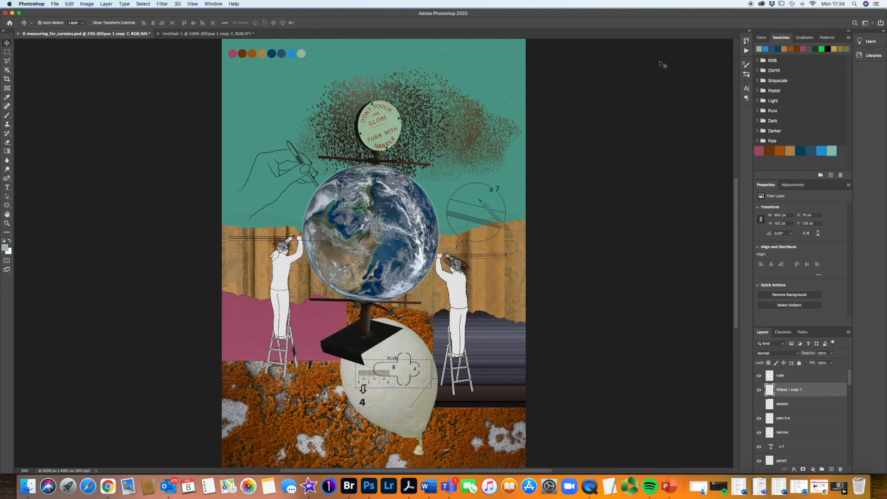